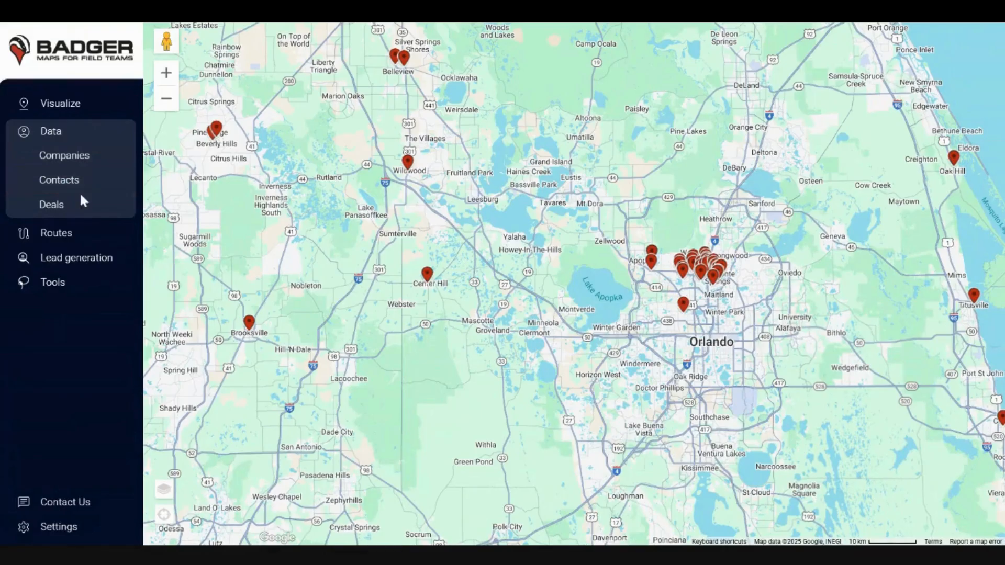
Step: Open the Badger Maps, Inc company record and show its related records
click(80, 160)
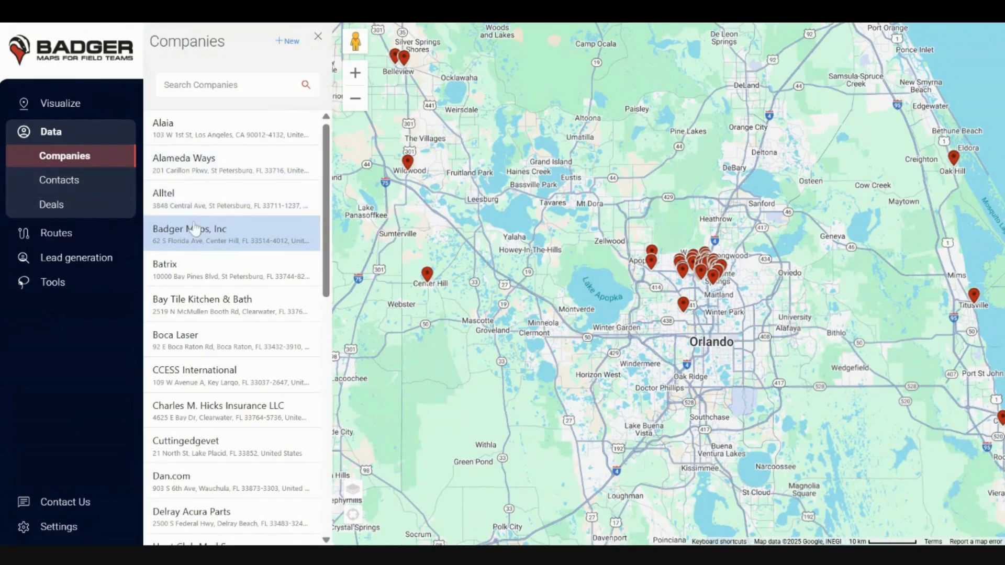
click(194, 236)
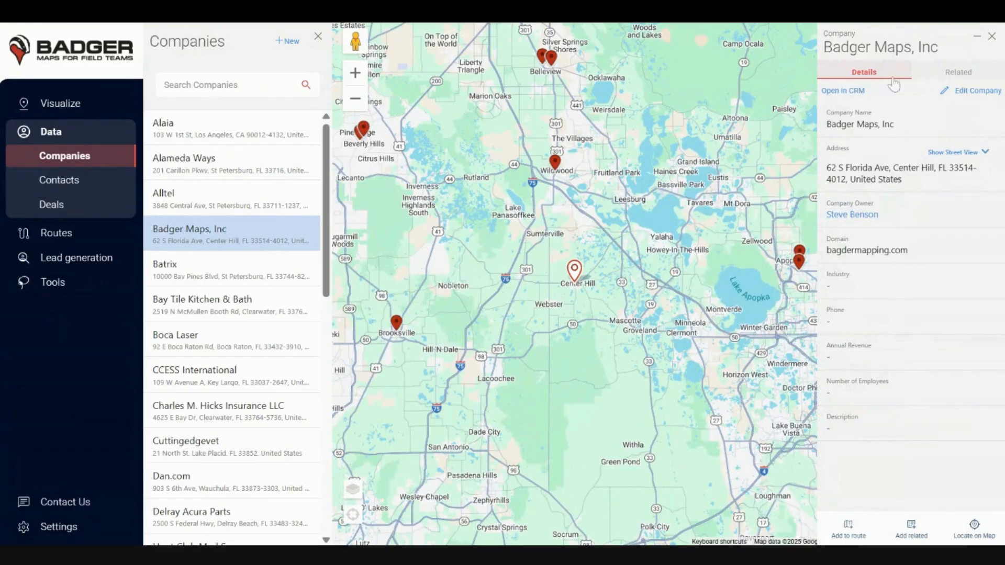
click(962, 76)
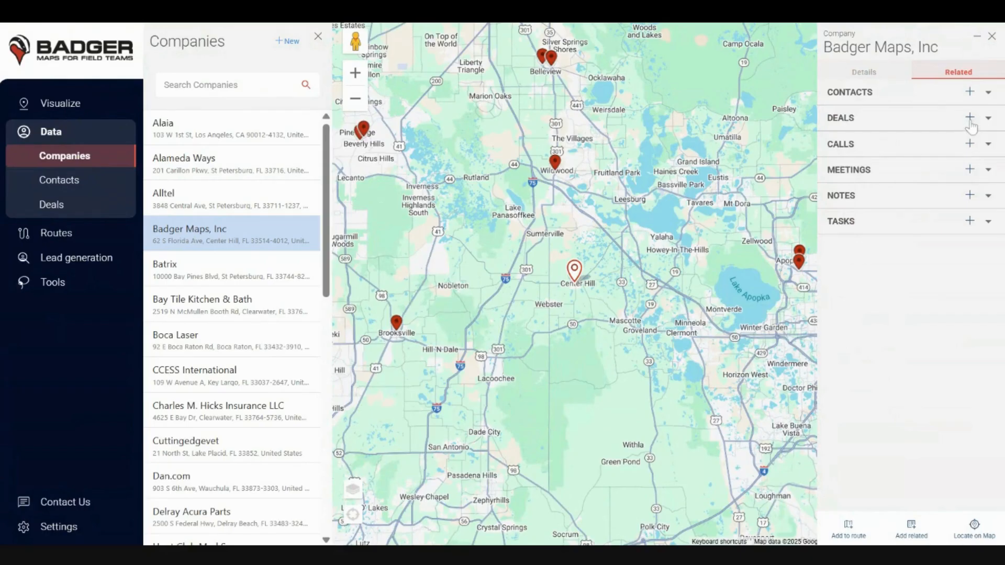
Step: Start a new call for Badger Maps, Inc with the outcome Wrong number and the direction Outbound
click(971, 143)
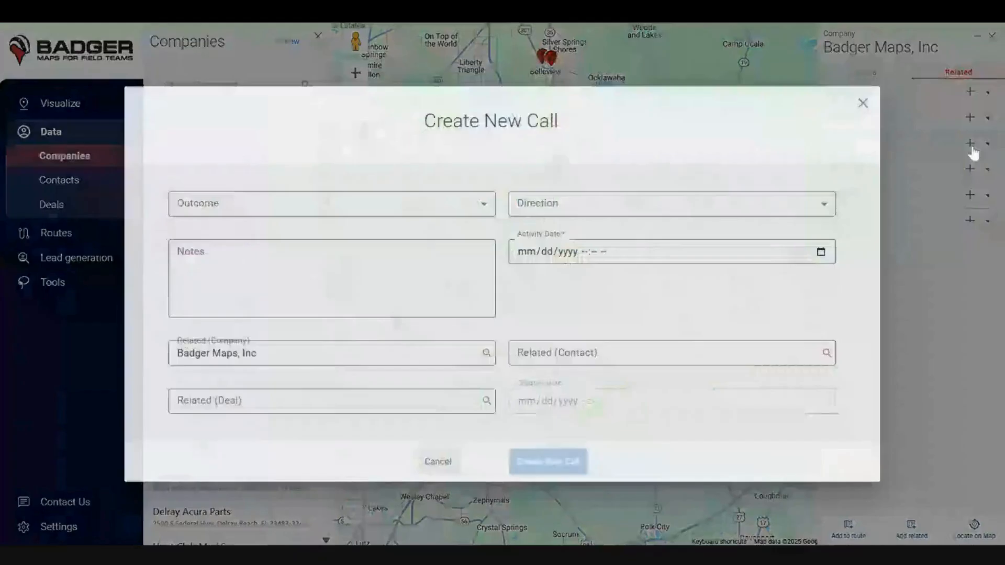
click(475, 209)
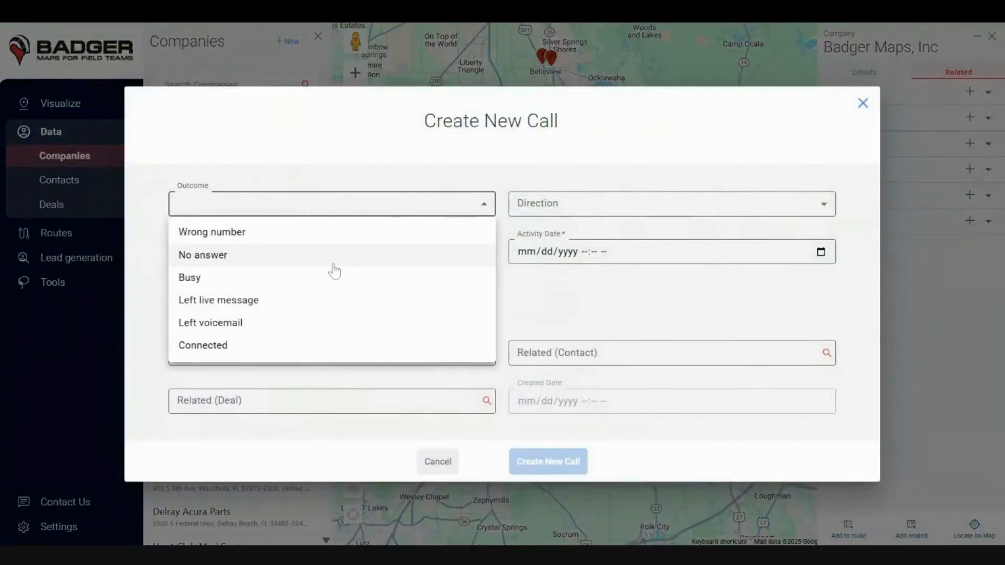
click(307, 233)
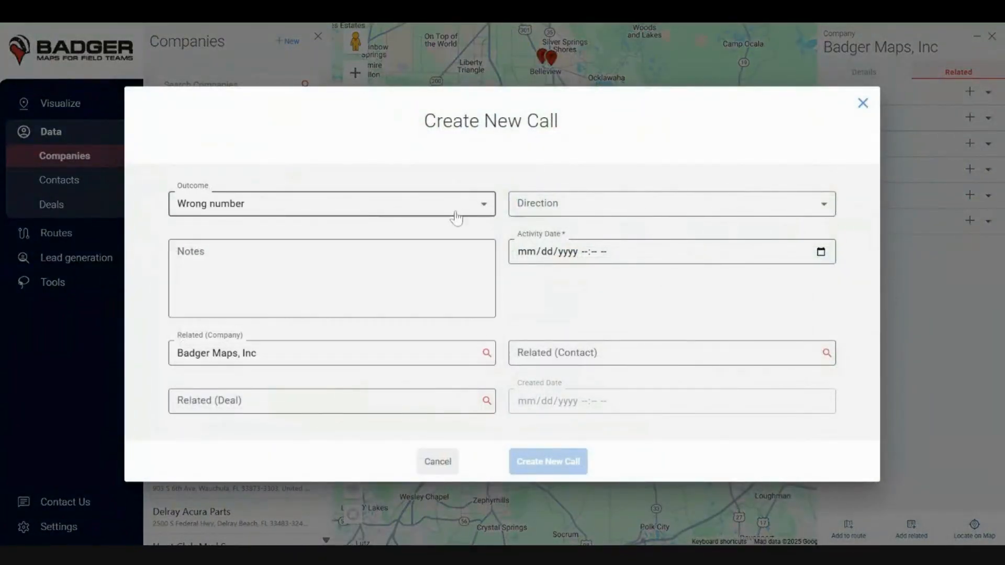
click(544, 212)
click(554, 235)
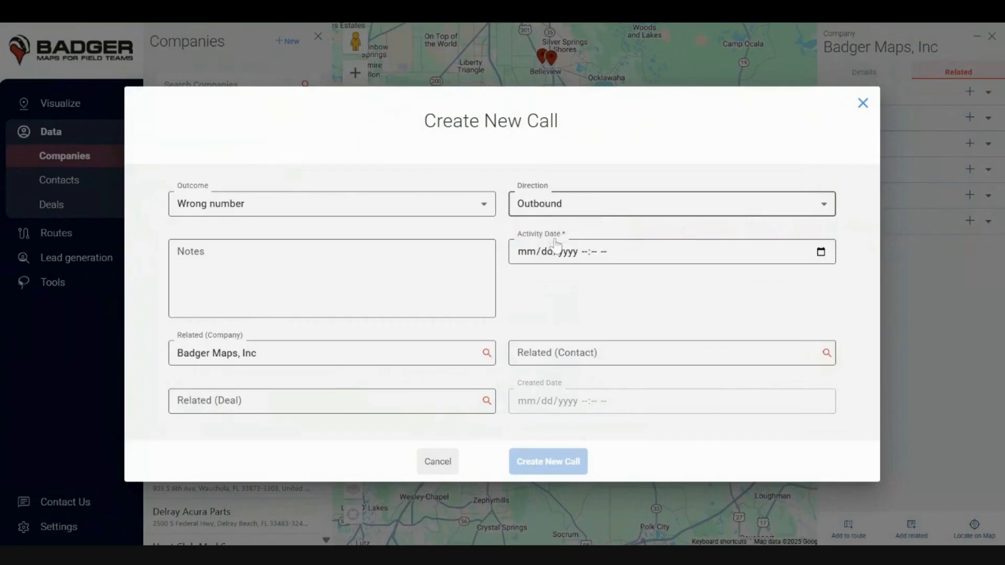
Step: Set the call's activity date to 10/17/2025 05:08 PM, leave the notes empty, and create the call
click(332, 274)
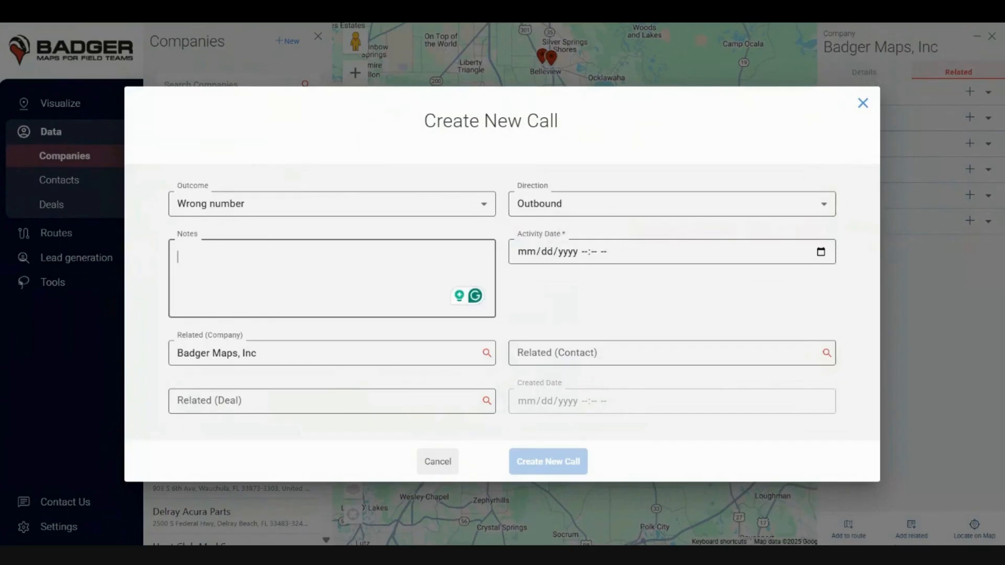
click(821, 247)
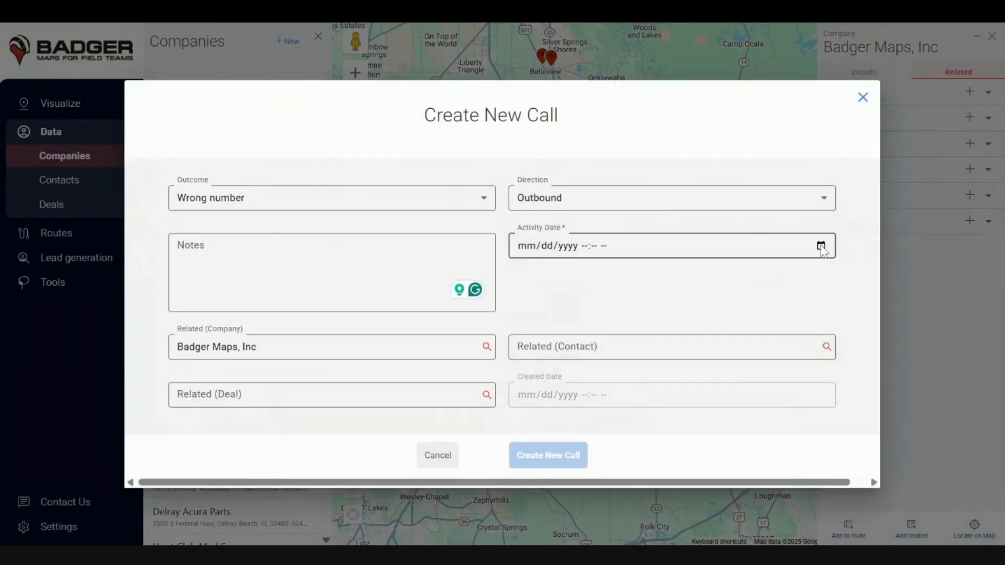
click(584, 352)
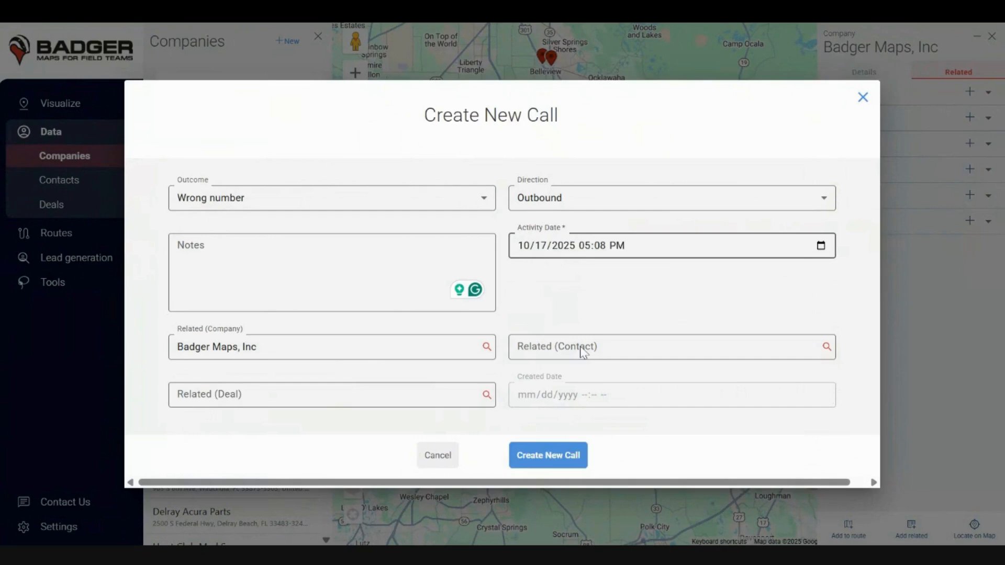
click(554, 457)
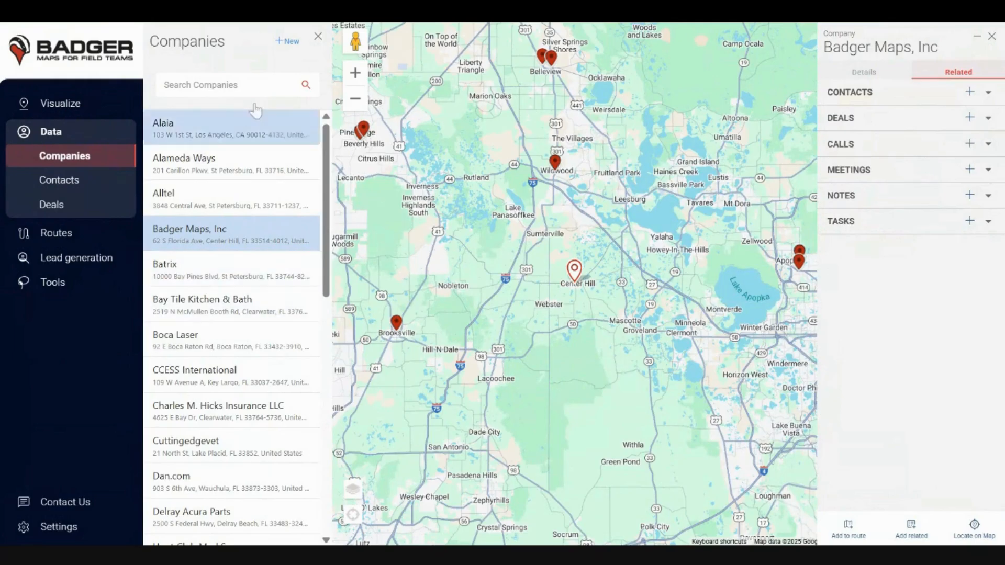
Step: Colorize the map pins by data type and display the colorize fields and filters for companies and contacts
click(80, 104)
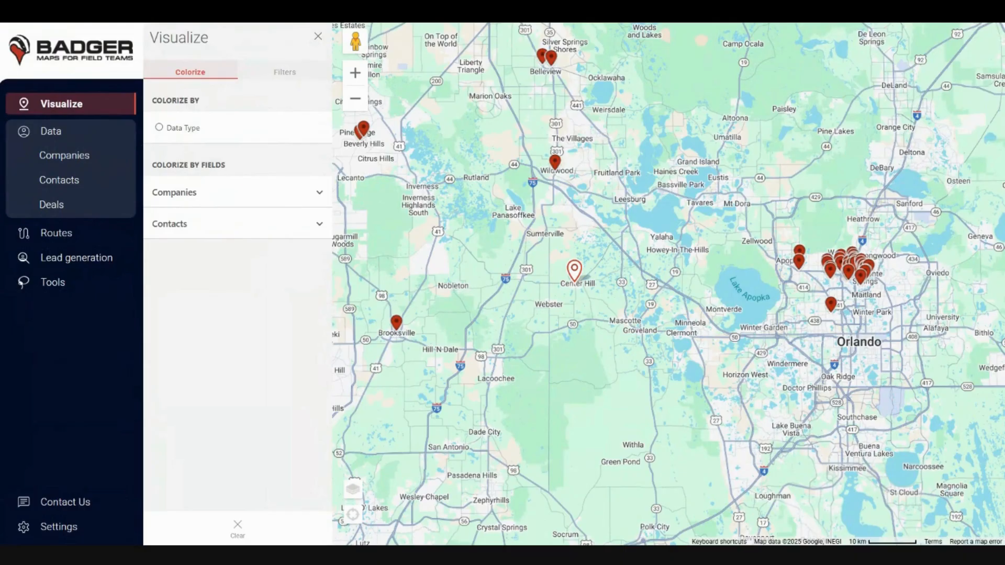
click(185, 131)
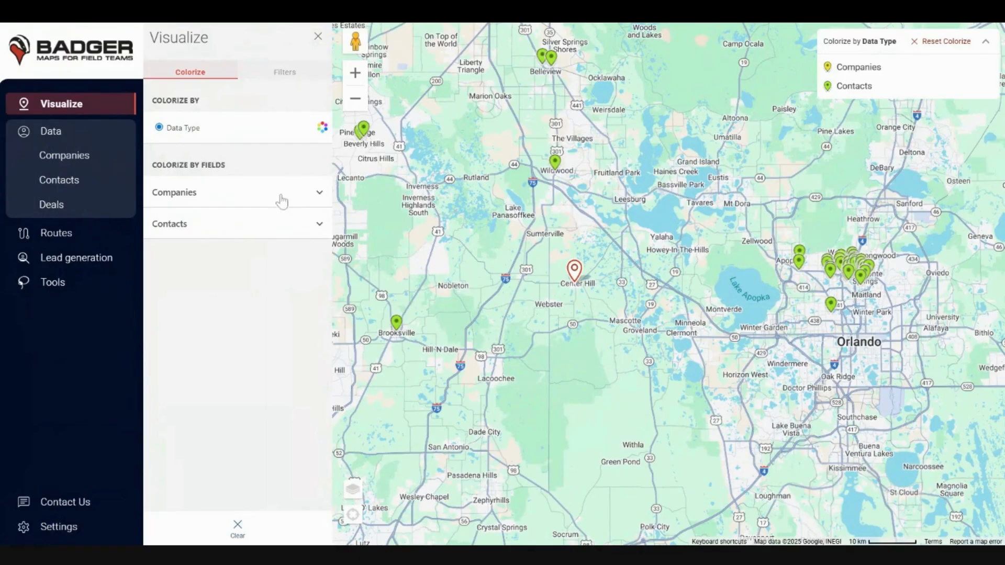
click(315, 191)
click(231, 277)
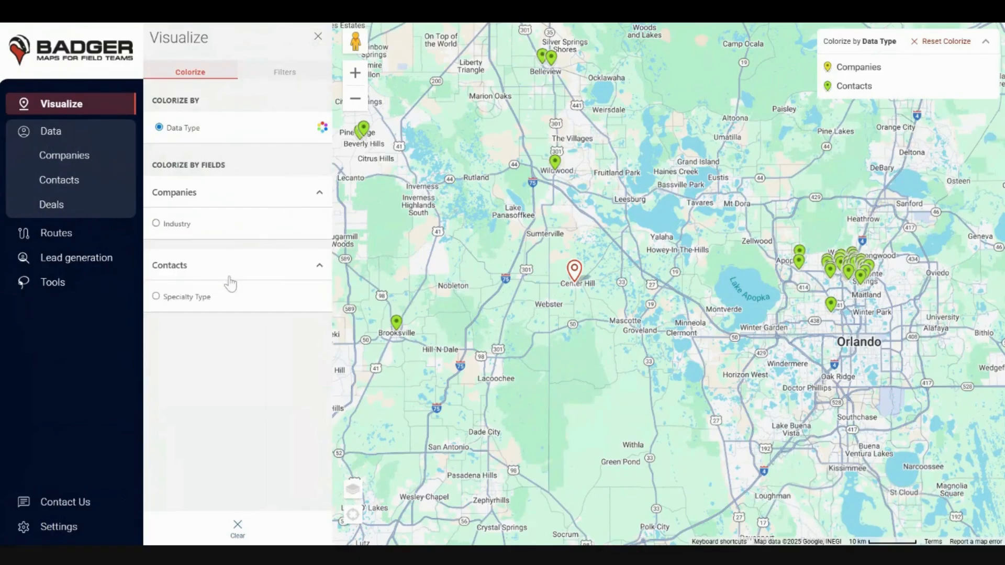
click(284, 81)
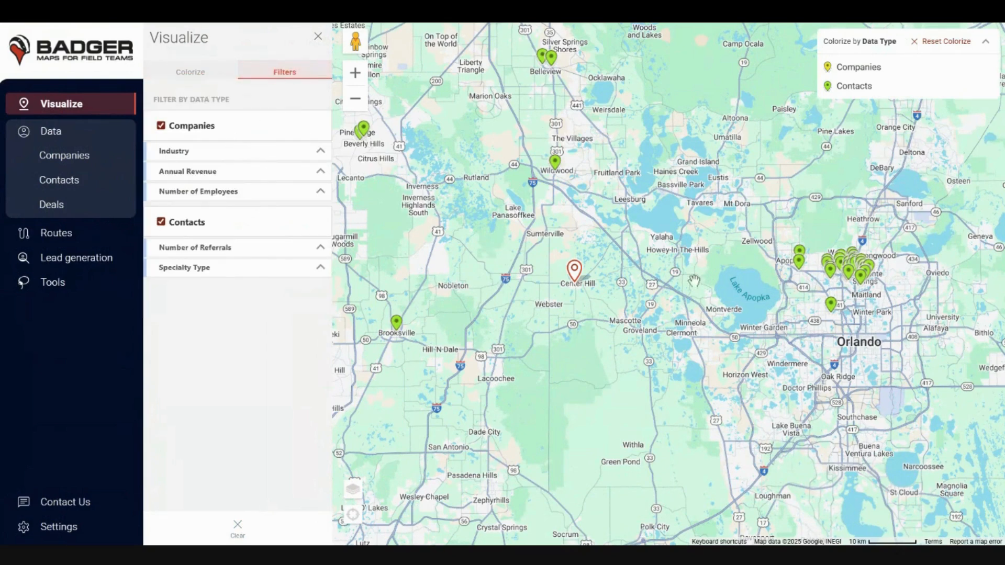
scroll(877, 273, up, 1)
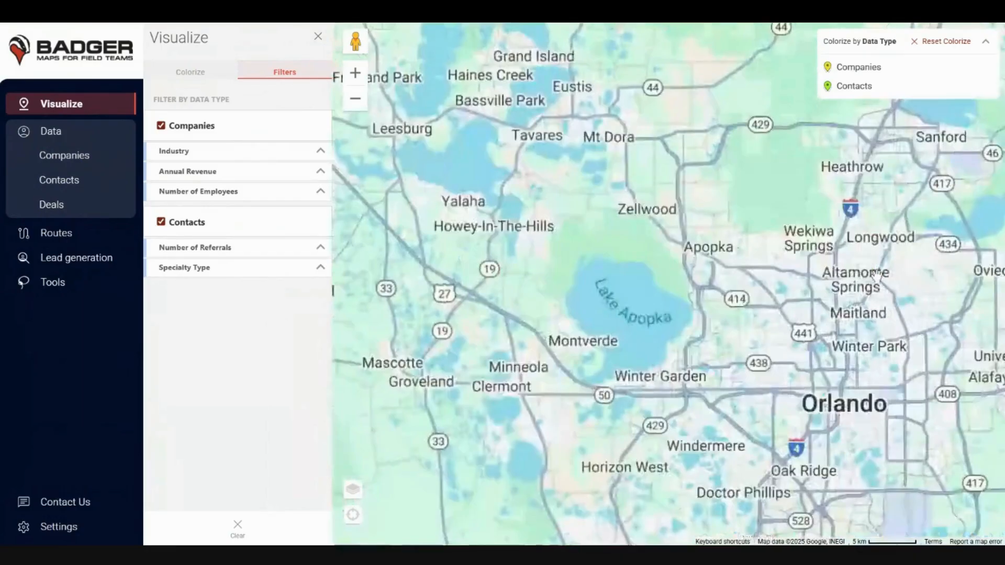
Step: Start a route with the company Badger Maps, Inc as its first location
click(44, 239)
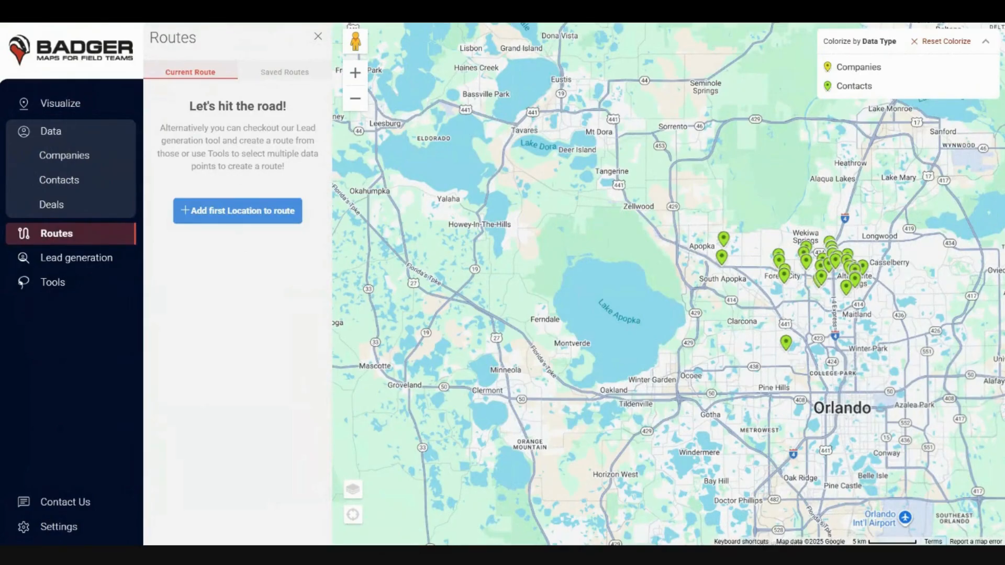
click(251, 217)
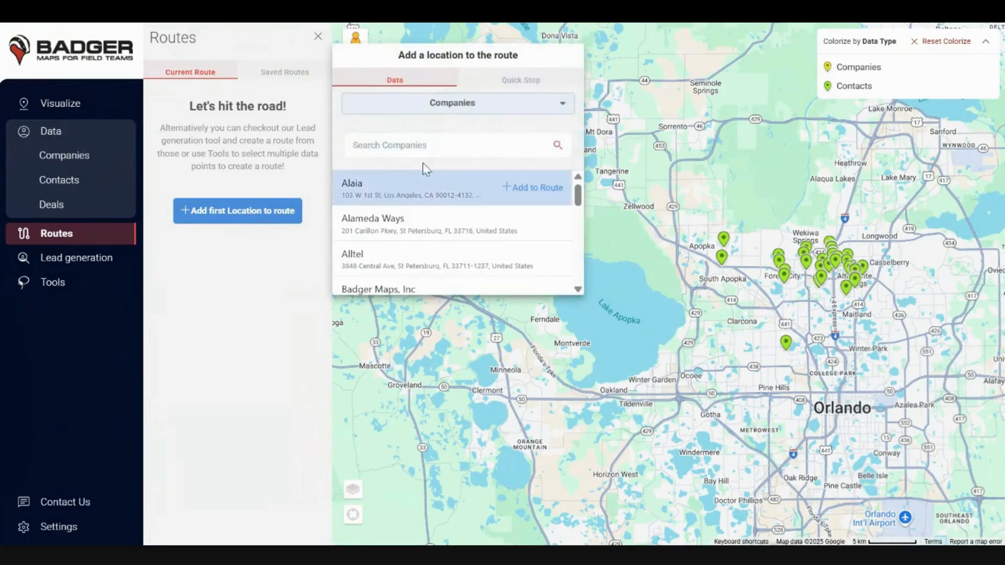
click(469, 107)
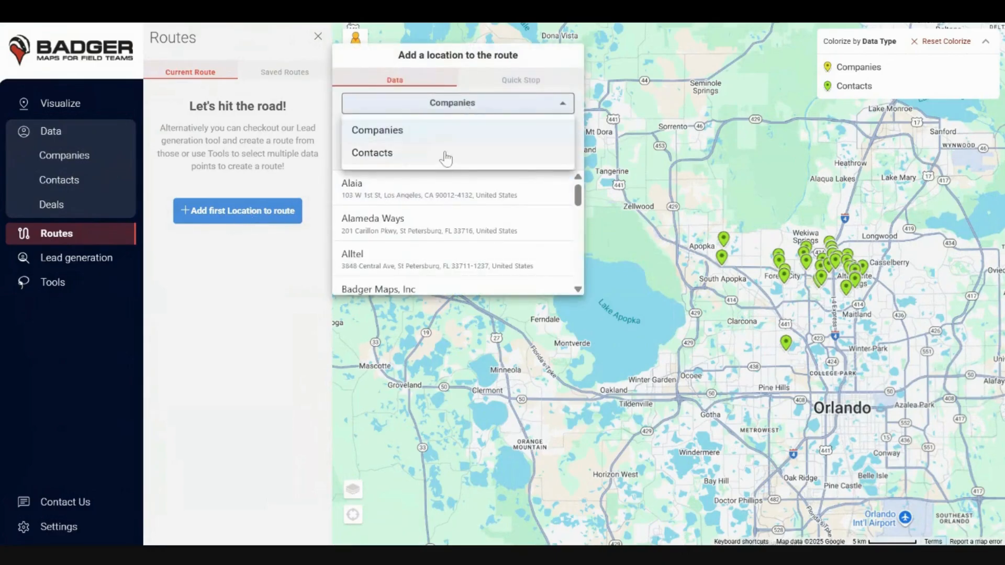
click(484, 130)
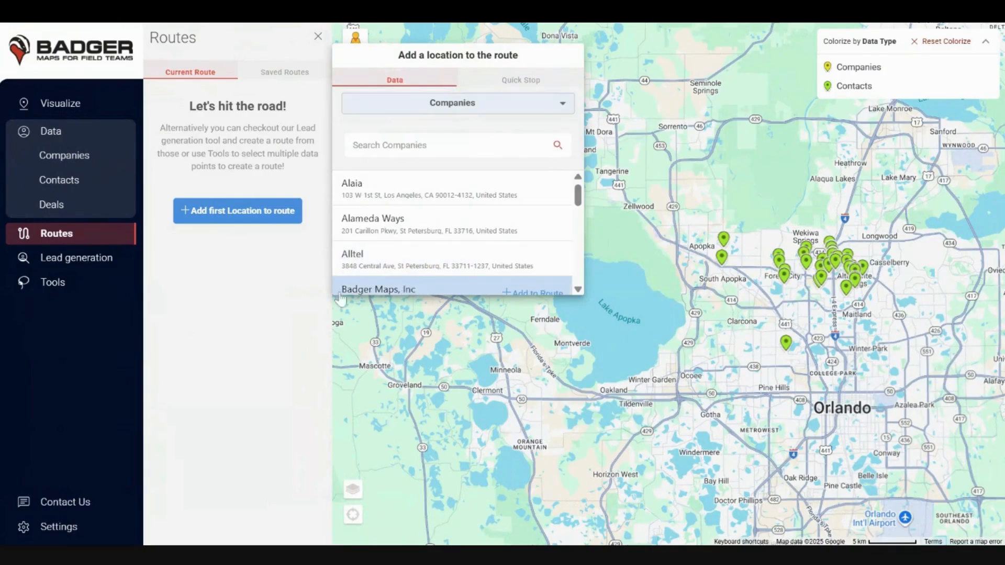
click(546, 293)
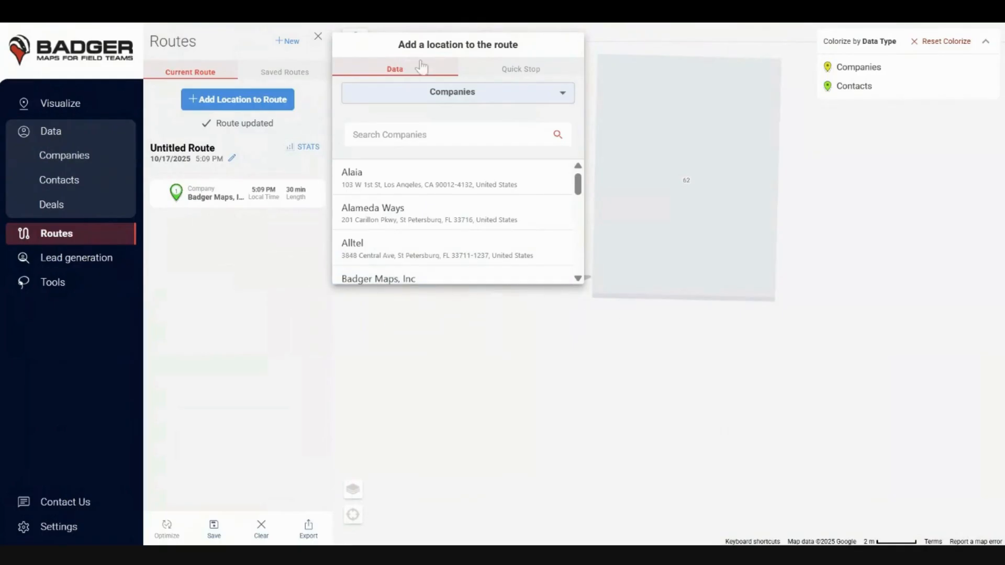
click(321, 40)
Step: Lasso the cluster of contacts around Interstate 4 just west of Sanlando Springs, reaching south to near Hillview Dr
scroll(581, 225, down, 5)
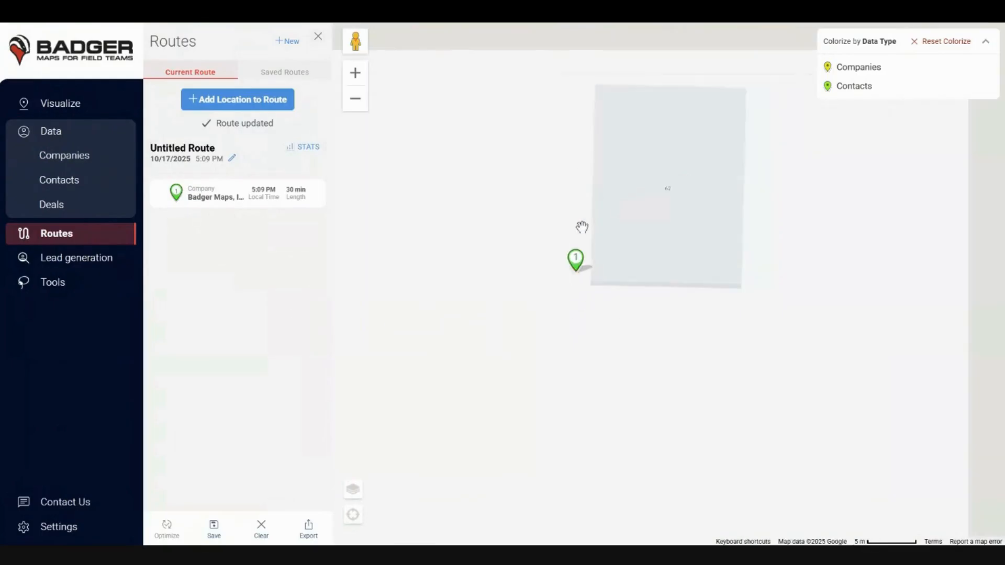
scroll(581, 225, down, 5)
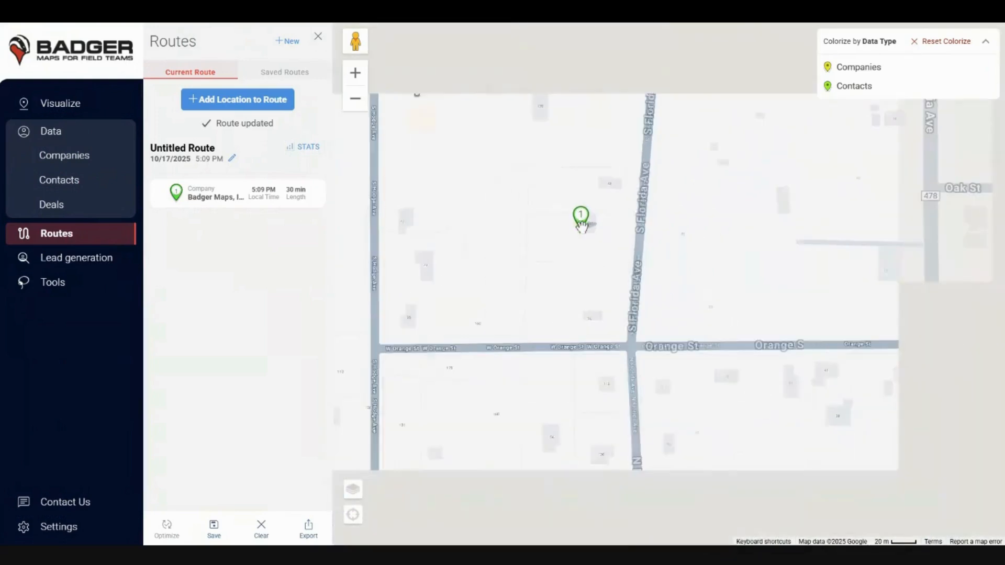
scroll(582, 225, down, 2)
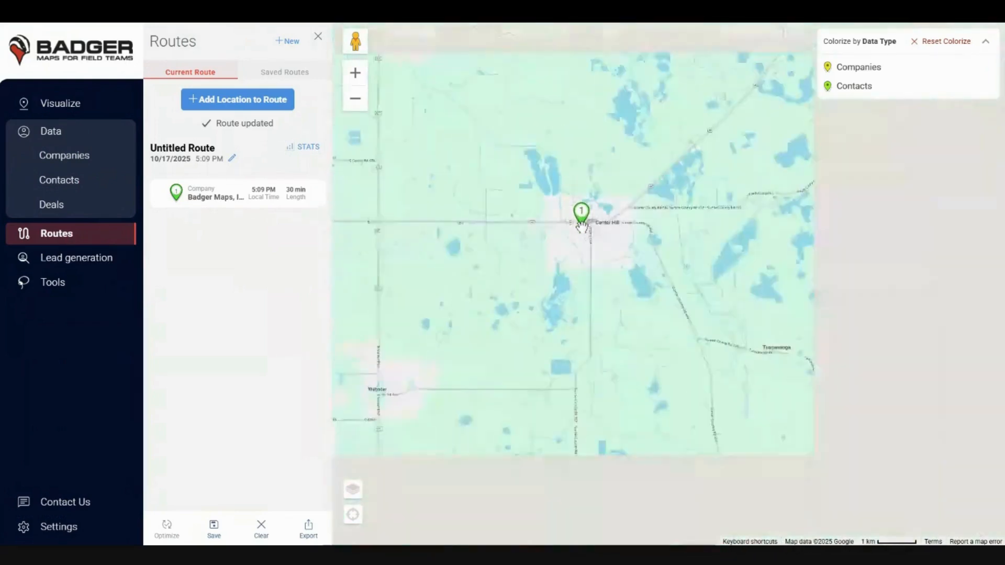
drag(780, 359, 615, 331)
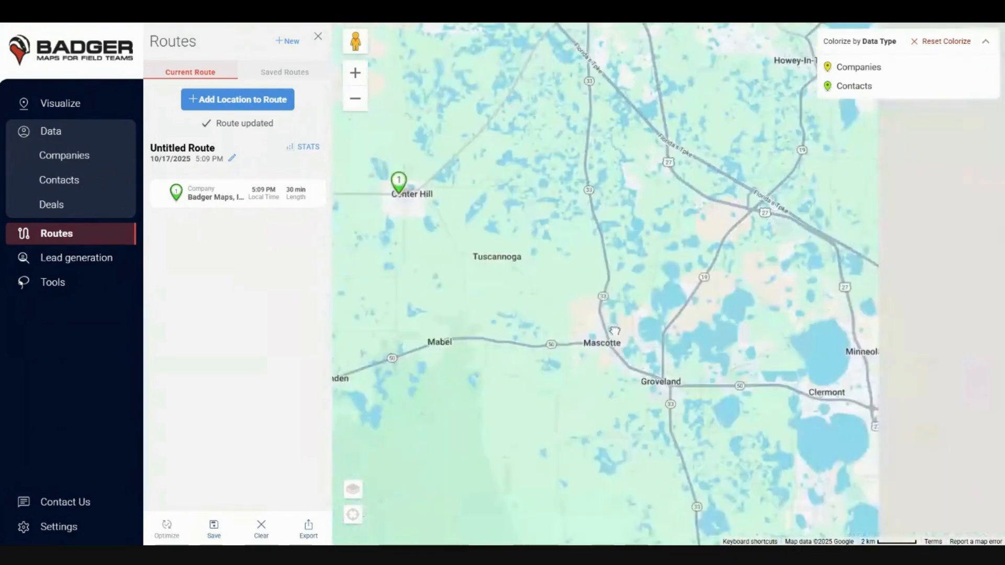
scroll(615, 331, up, 2)
scroll(615, 331, down, 2)
scroll(615, 331, down, 2)
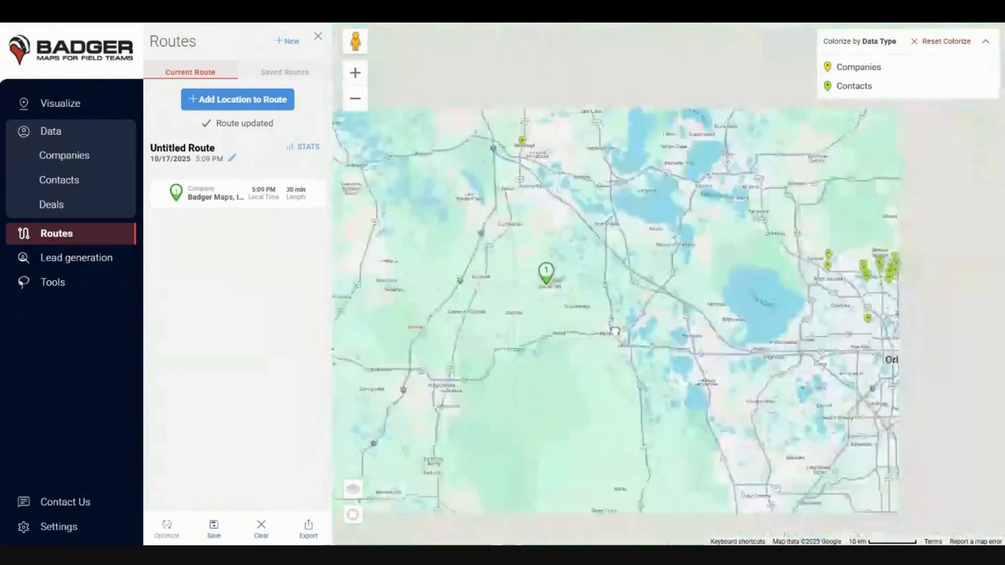
drag(784, 346, 616, 357)
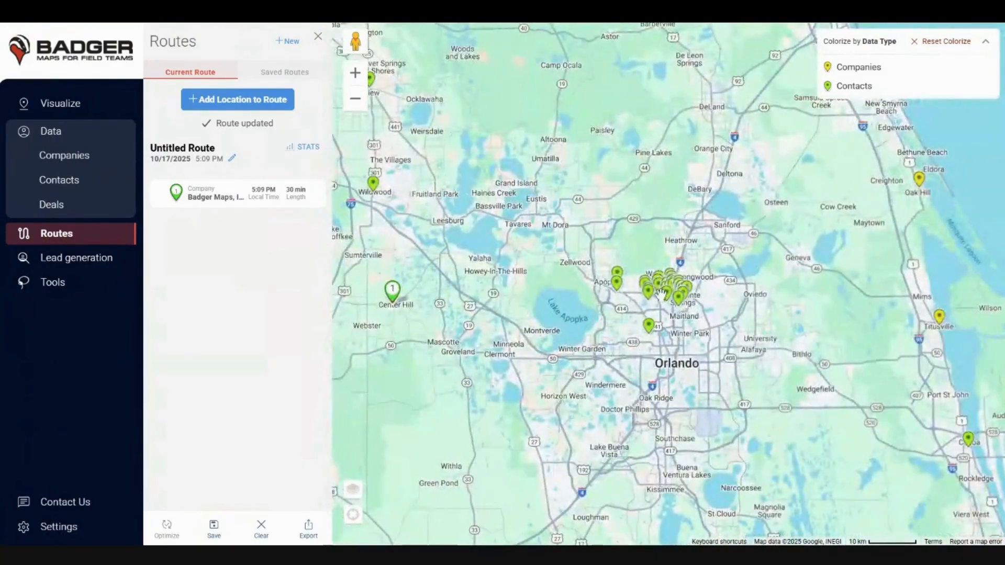
scroll(662, 294, up, 5)
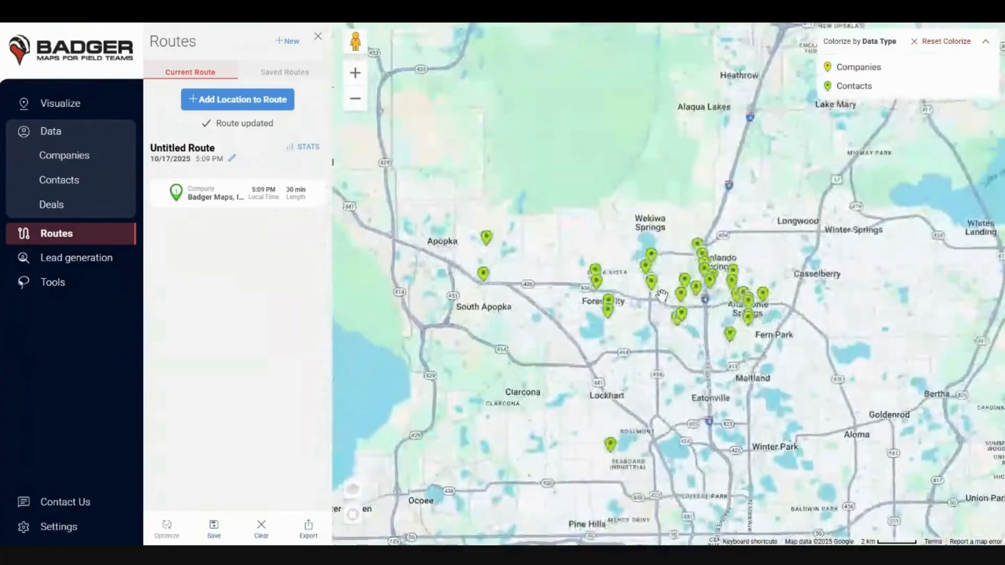
drag(736, 313, 657, 310)
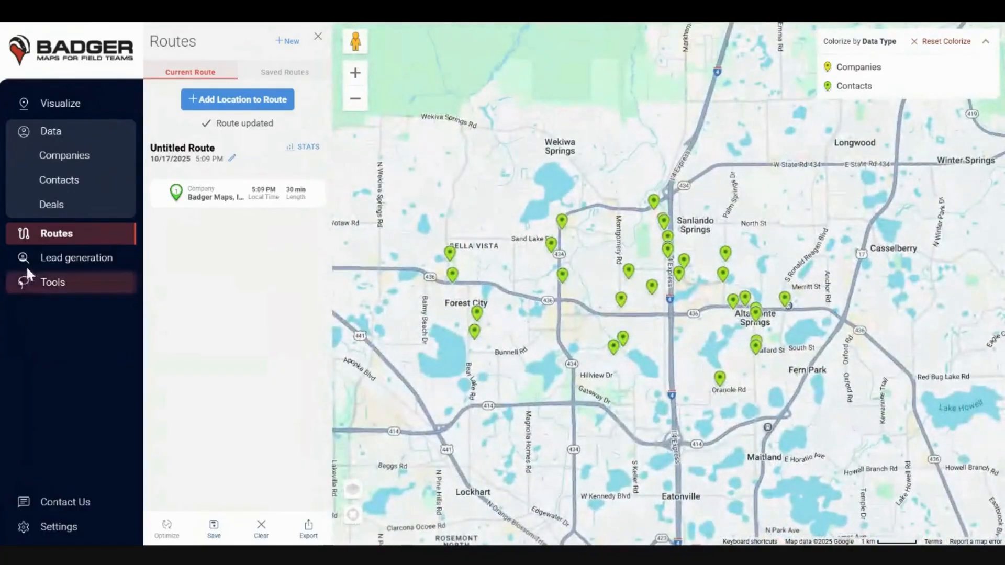
click(57, 285)
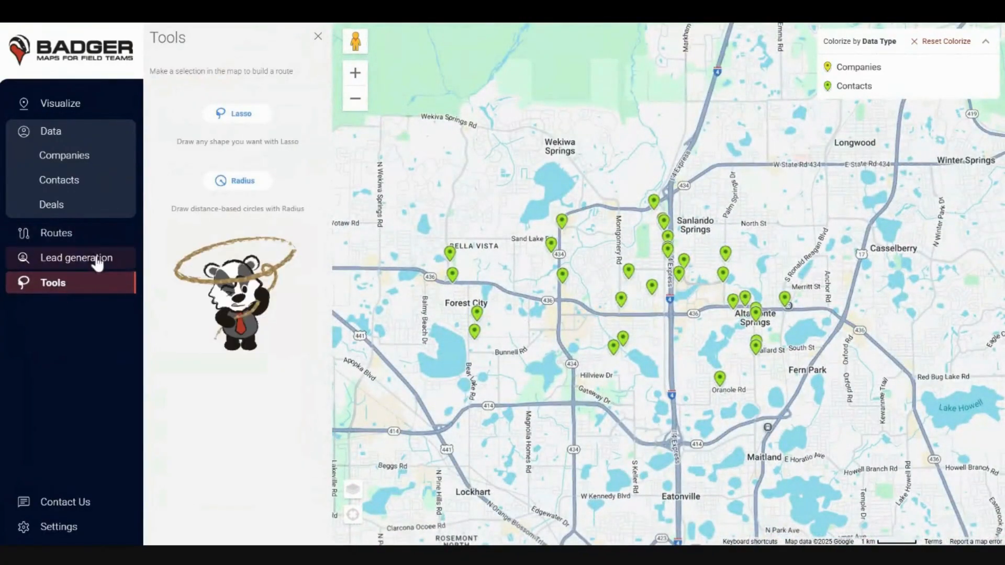
click(241, 115)
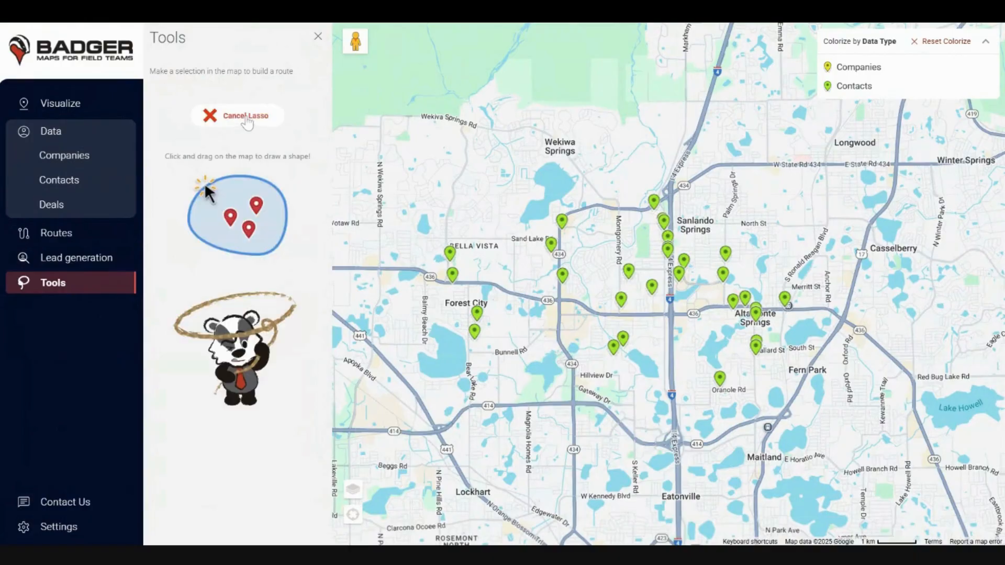
mouse_move(685, 168)
mouse_down()
mouse_move(640, 160)
mouse_move(582, 350)
mouse_move(659, 335)
mouse_move(714, 190)
mouse_move(690, 170)
mouse_up()
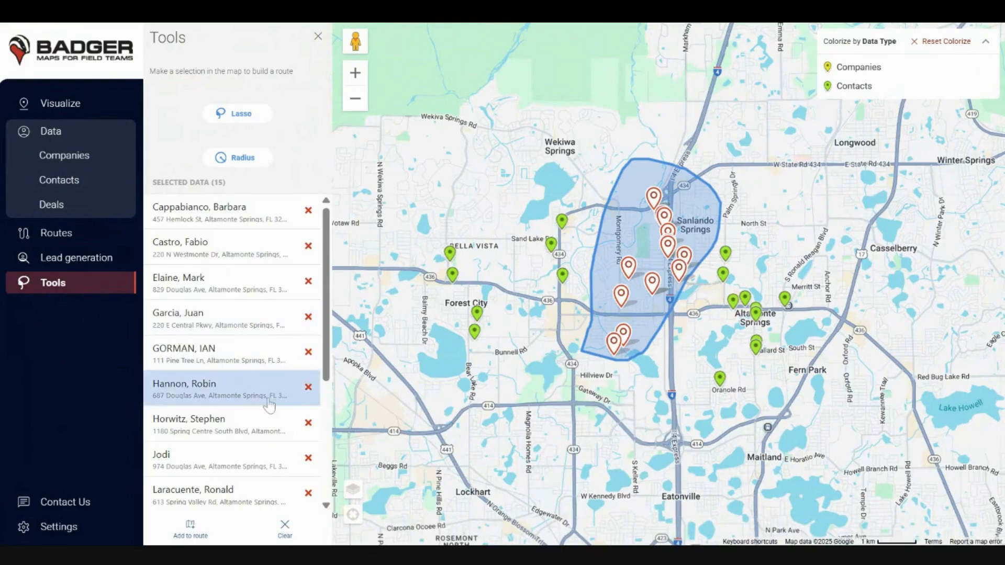
Step: Add the lassoed contacts to the current route and remove the Badger Maps, Inc stop from it
click(190, 528)
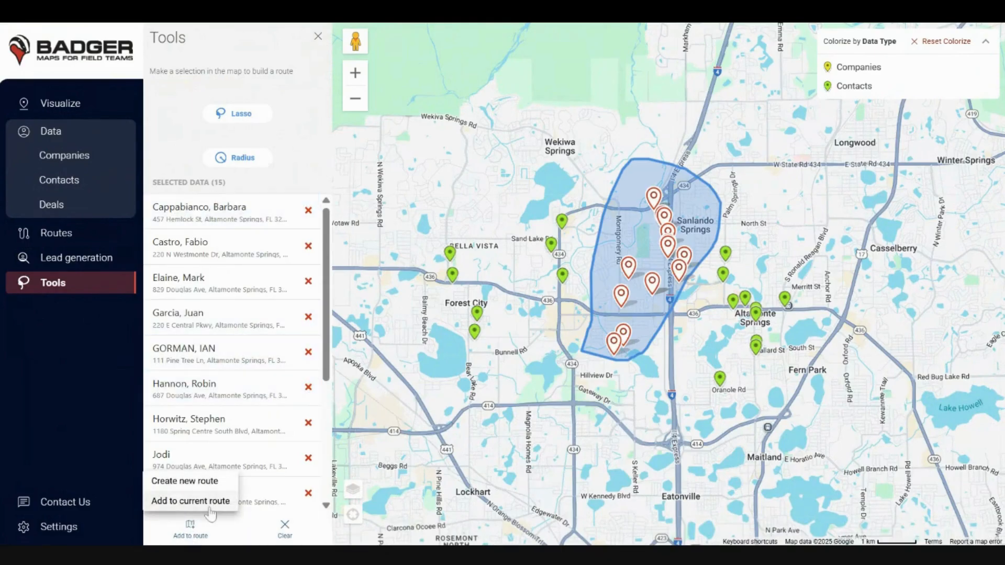
click(209, 507)
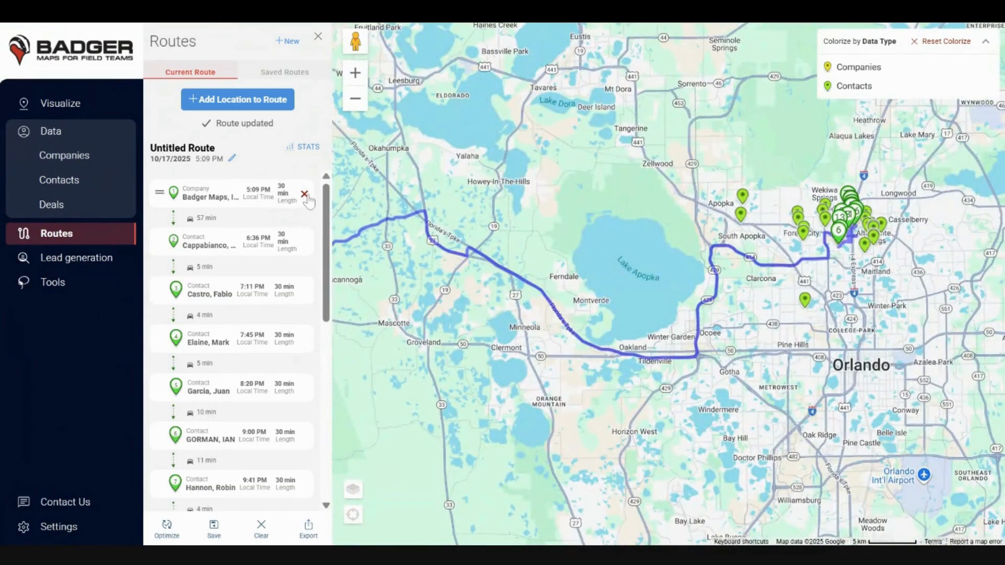
click(304, 194)
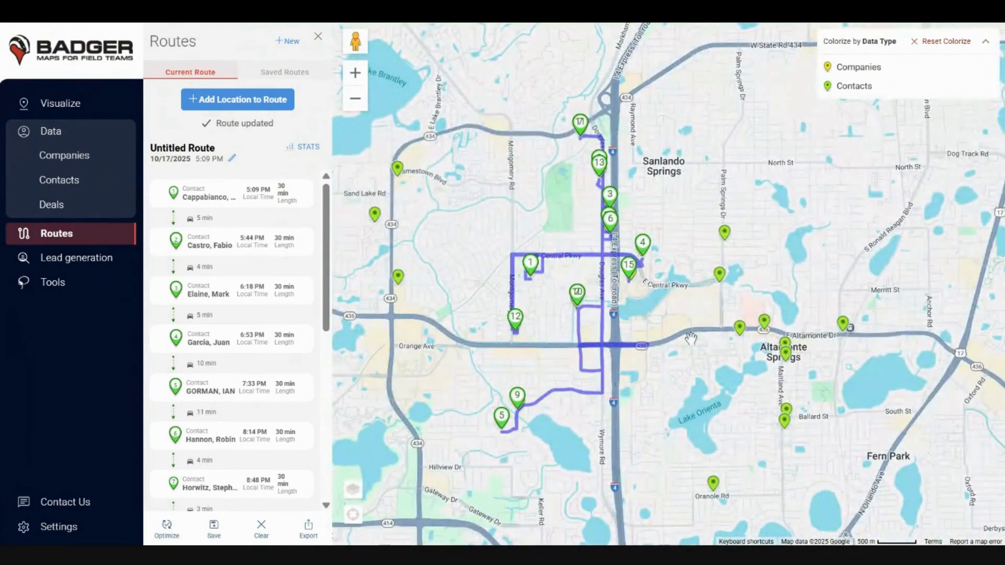
Step: Optimize the stop order of the current route, save the route and close the route planner
drag(692, 339, 722, 339)
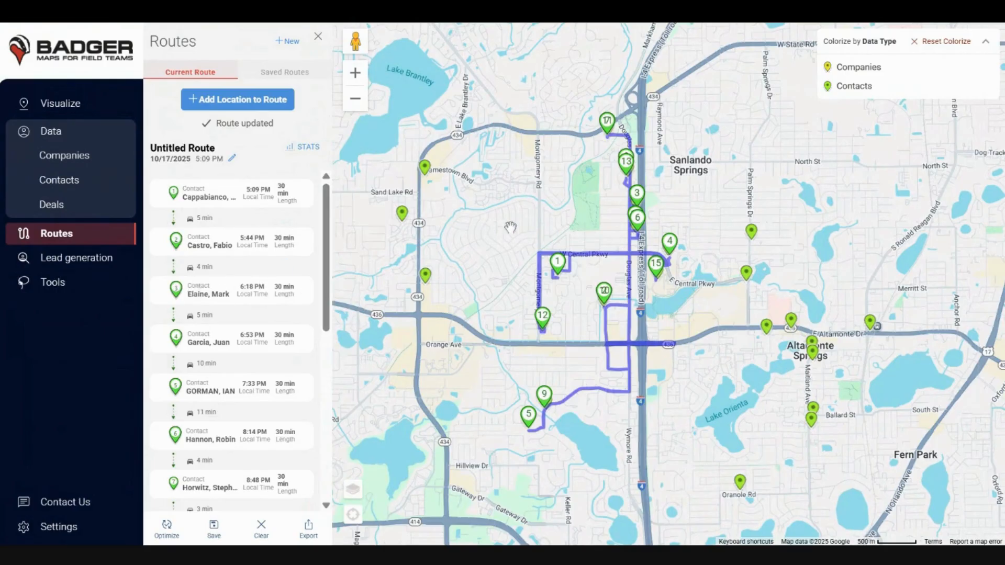
click(168, 525)
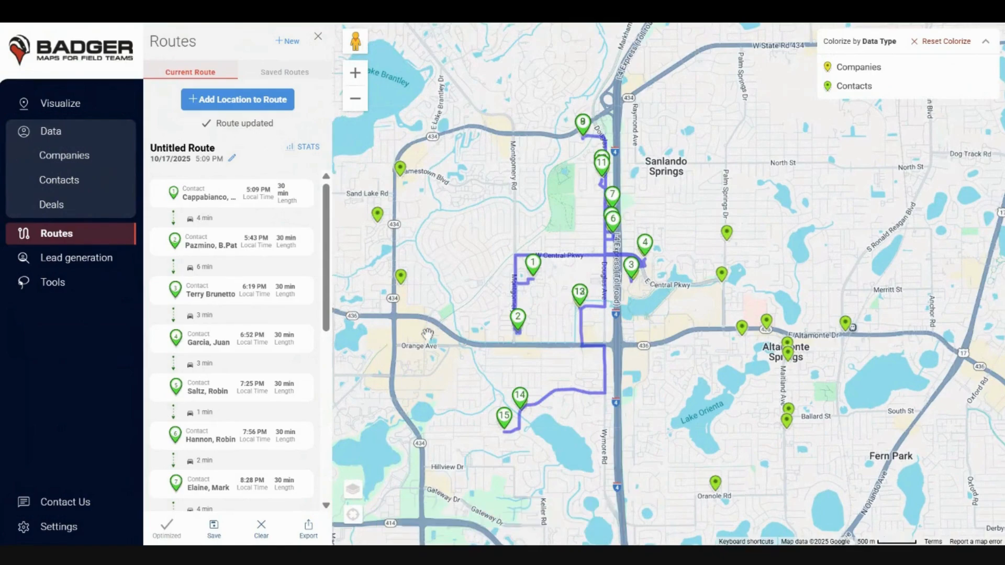
click(214, 528)
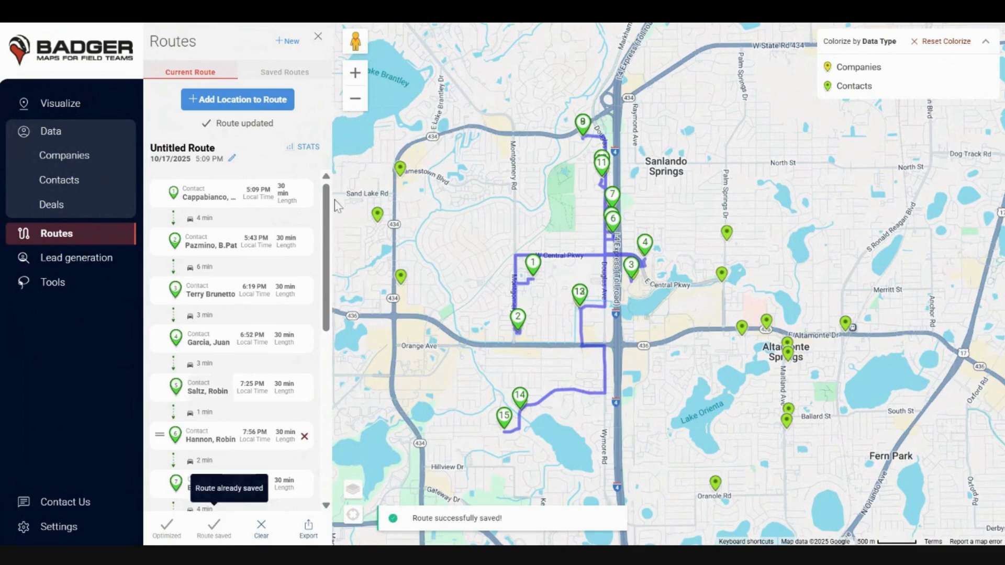
click(284, 72)
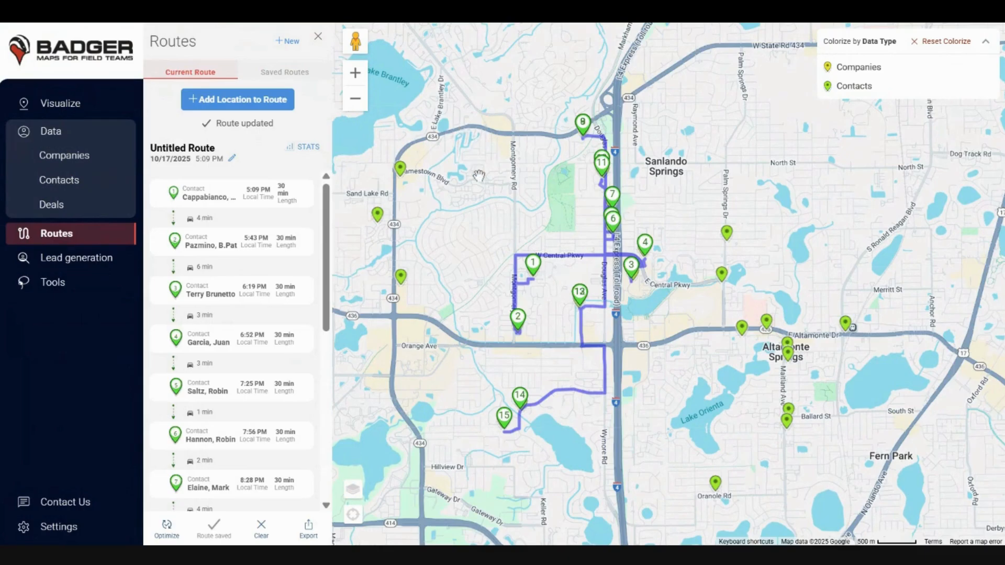
click(314, 38)
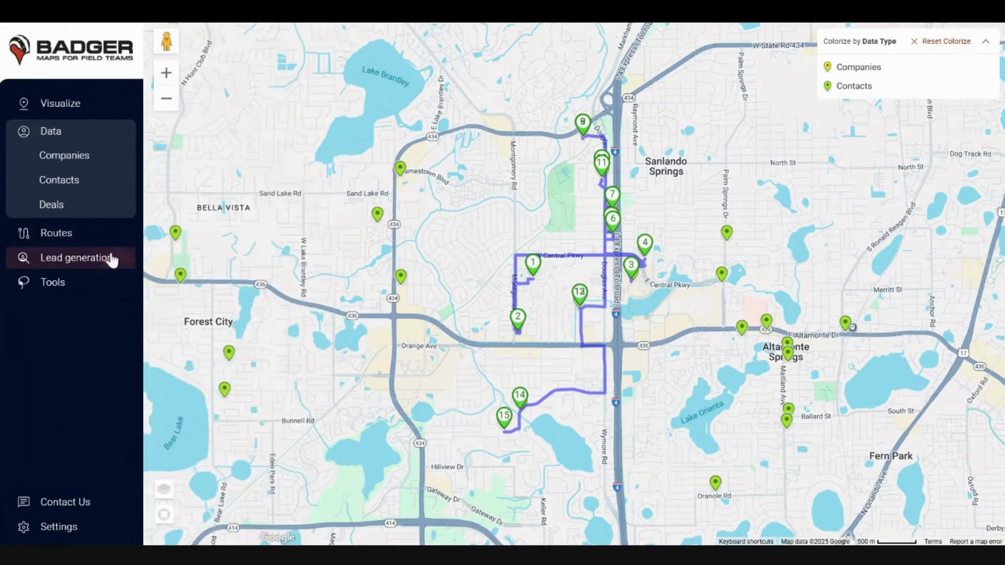
Step: Generate leads from the recent search "warehouse" and open the add-to-data choices for the Costco Wholesale lead west of the route
click(63, 269)
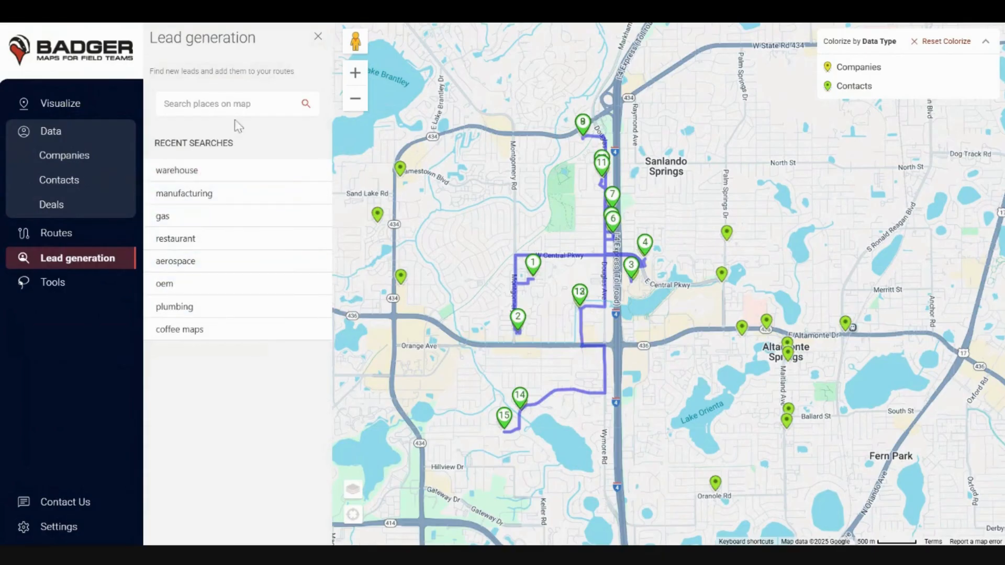
click(218, 180)
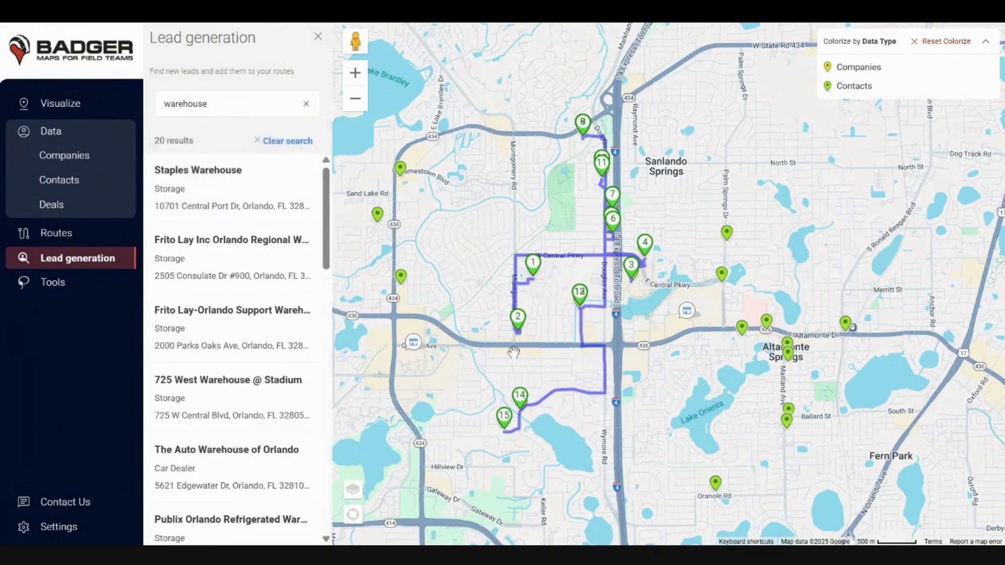
drag(514, 352, 608, 305)
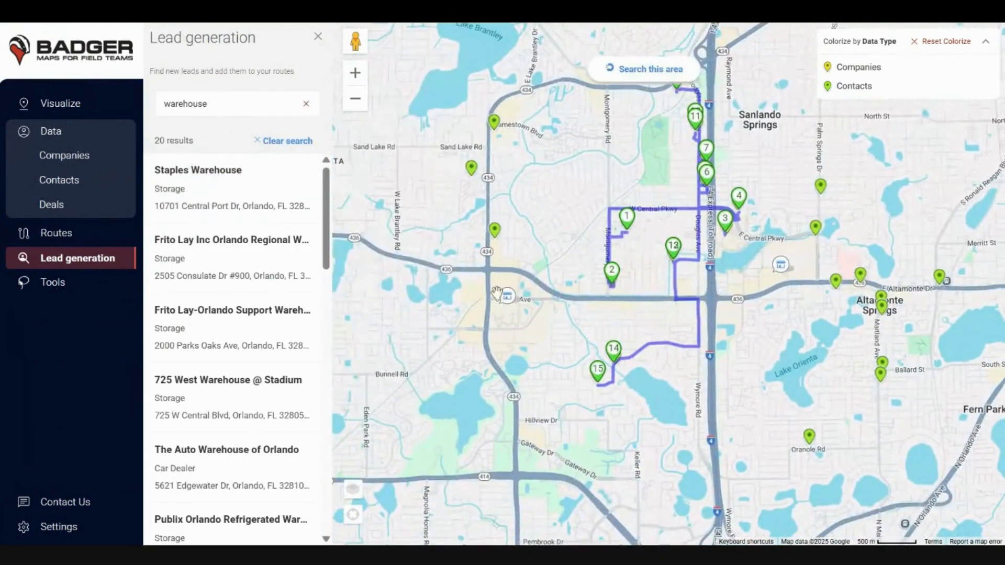
click(506, 303)
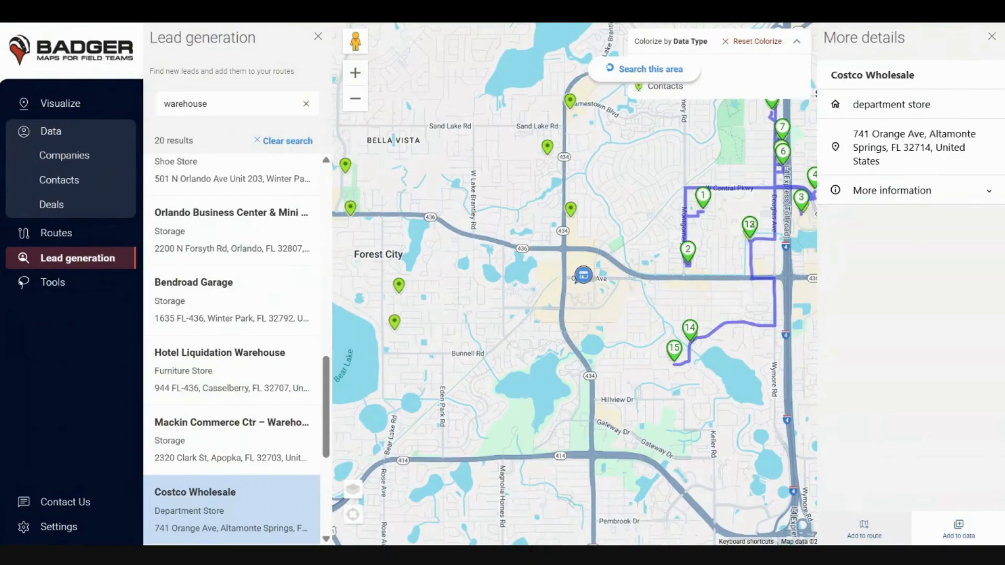
click(969, 533)
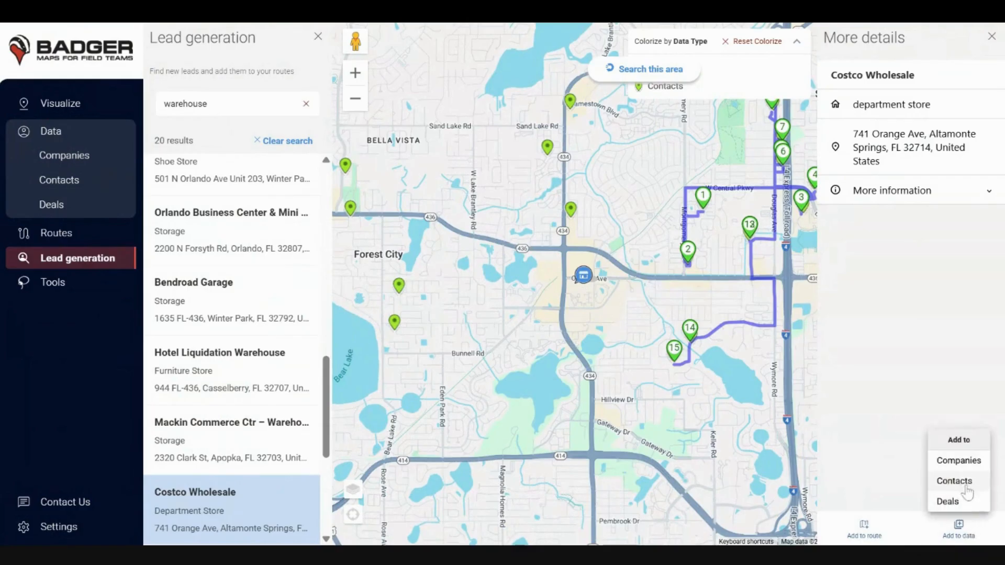